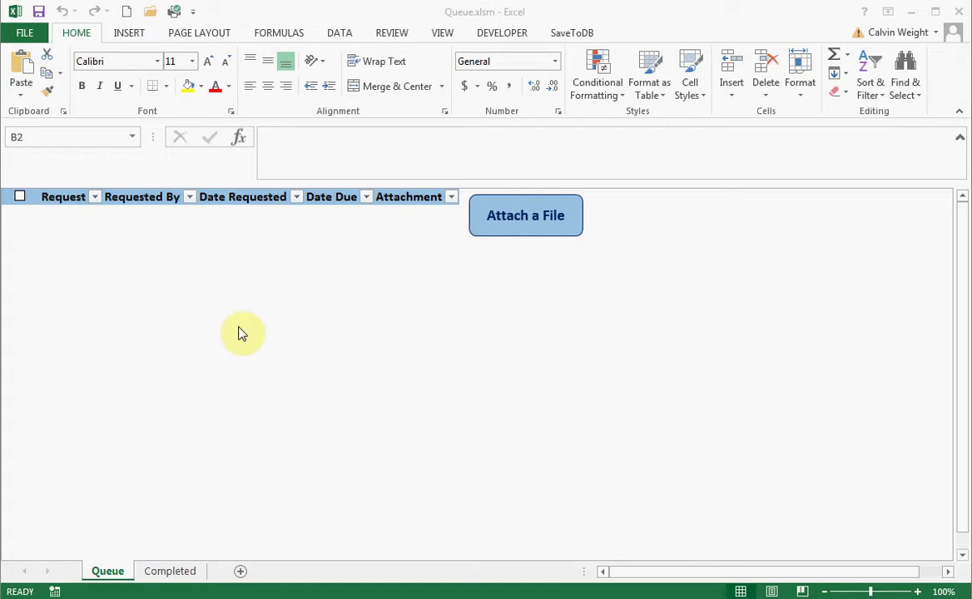
Enter the first request 'Here's something that's on my to do list.' with the requester's name.
click(142, 234)
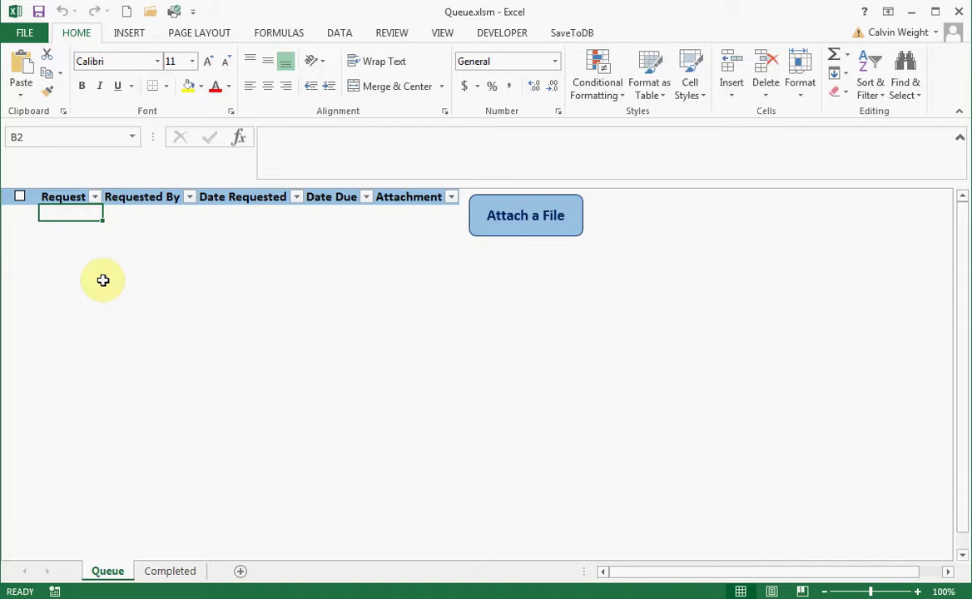
text(Here')
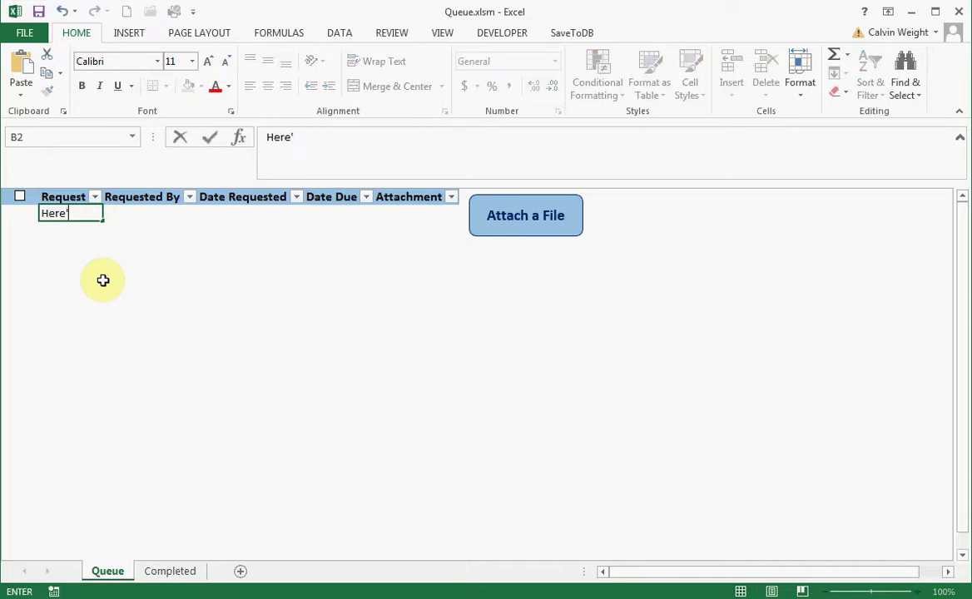
text(s something that)
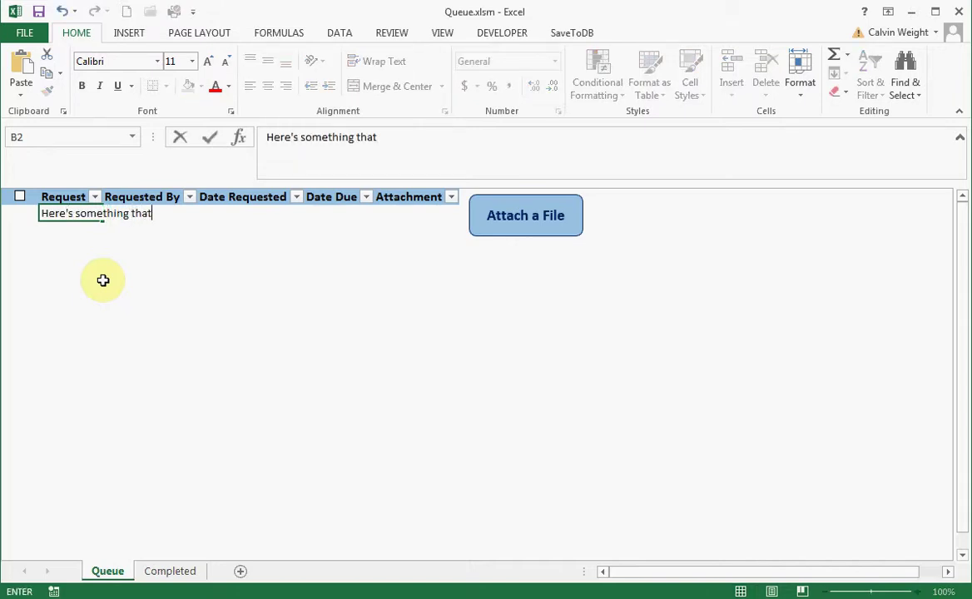
text('s on my to d)
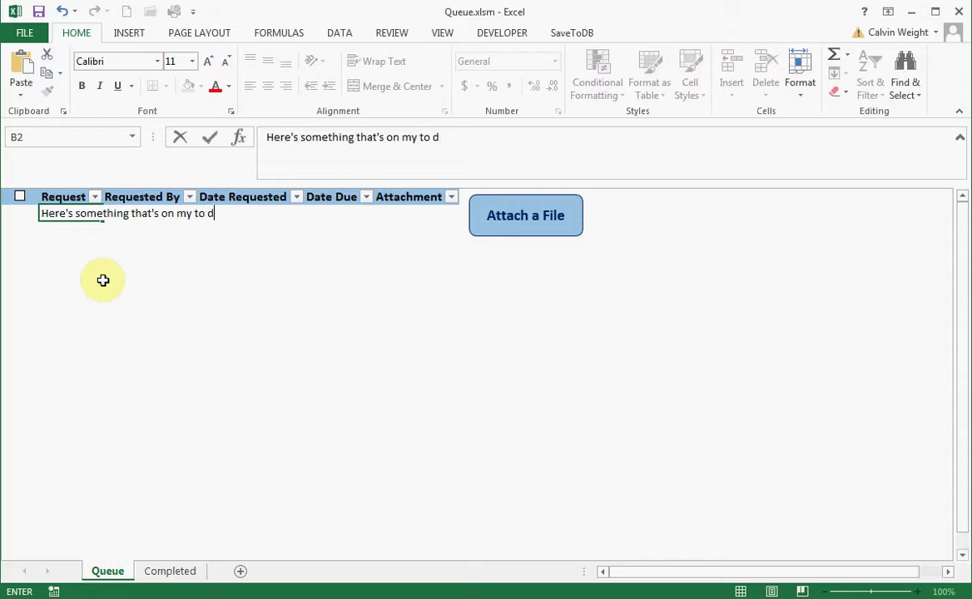
text(o list.)
key(Return)
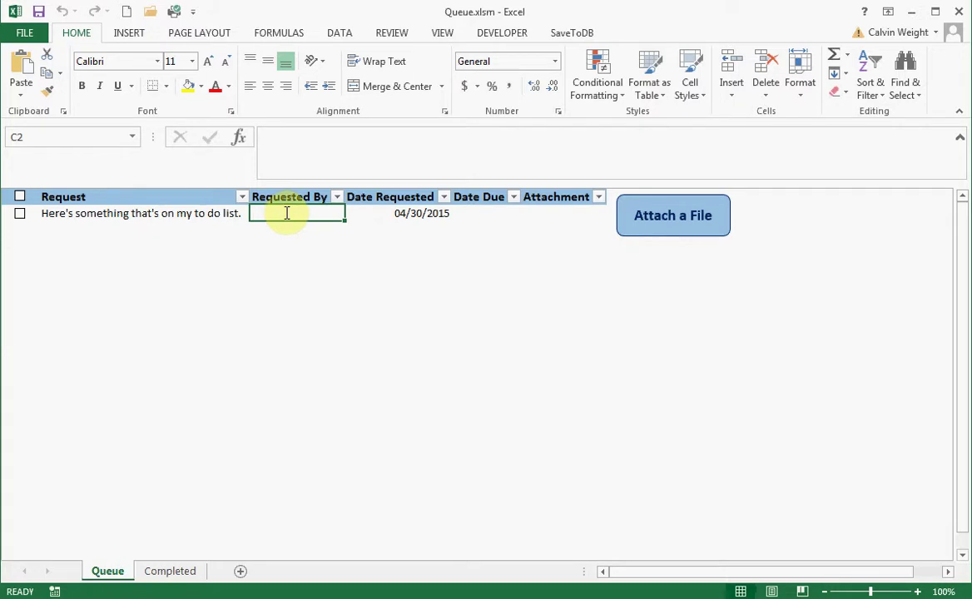
text(Calvin)
key(Tab)
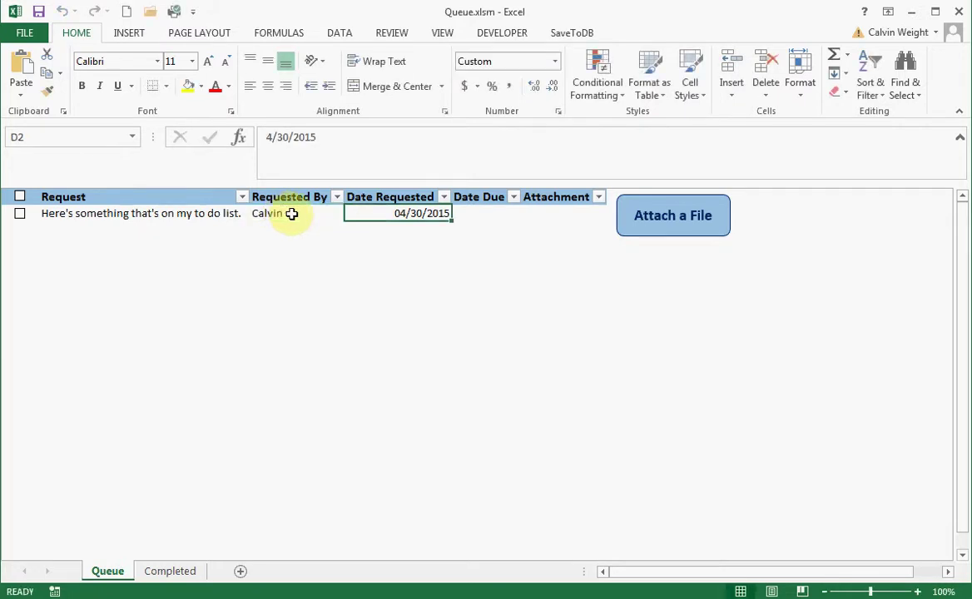
Add a second request 'Here's another item.' with requester 'Someone else'.
click(181, 225)
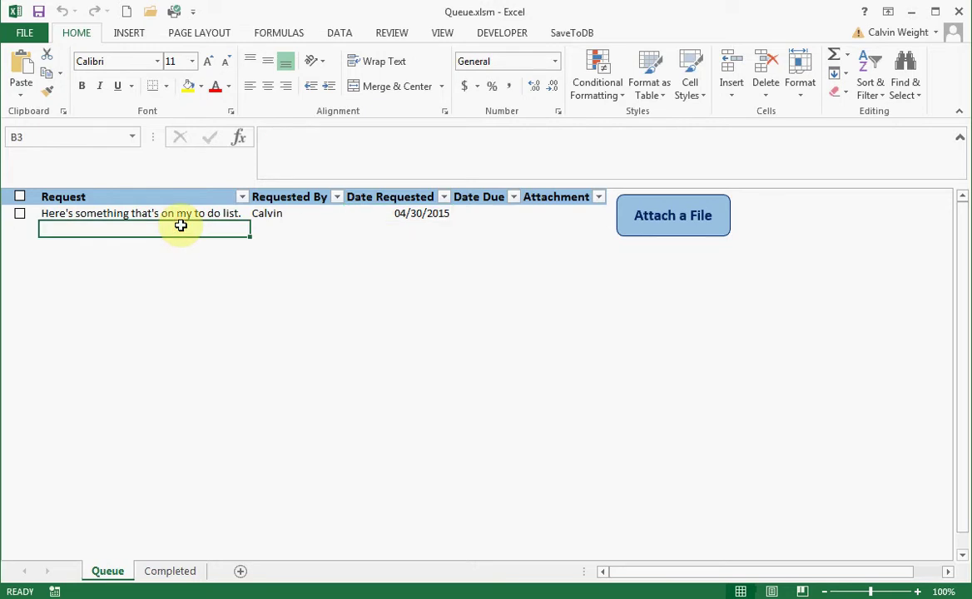
text(Here's )
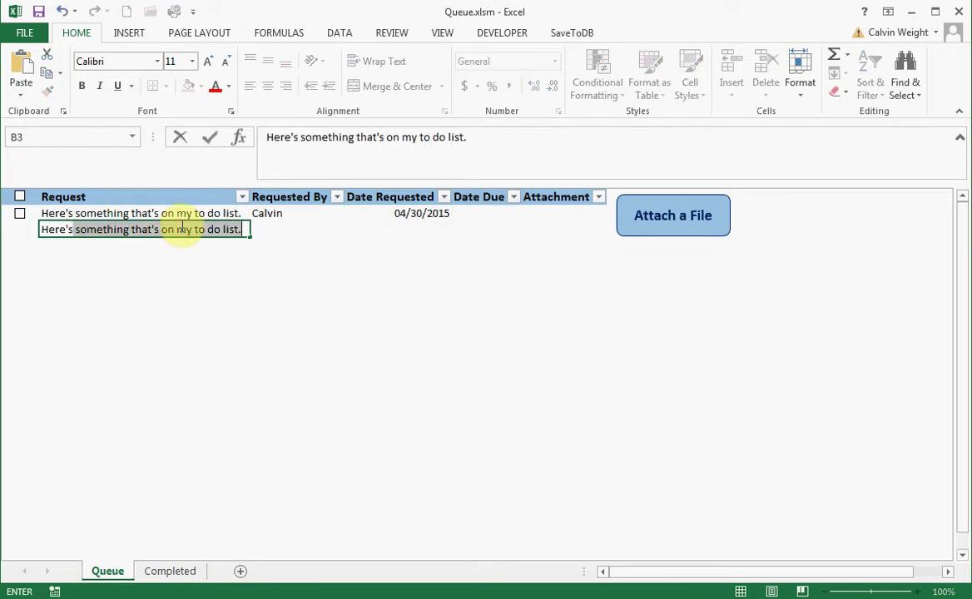
text(another items)
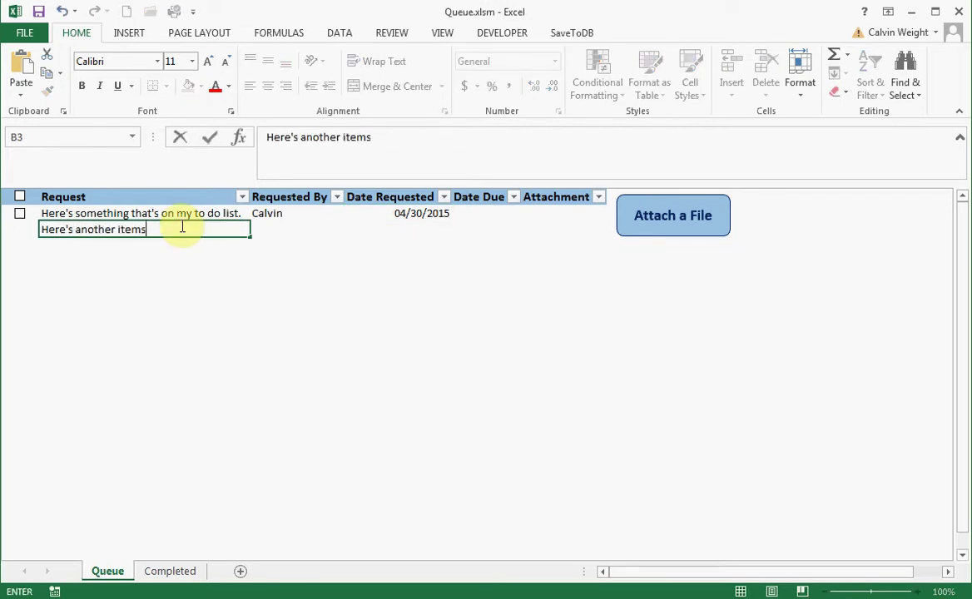
key(Tab)
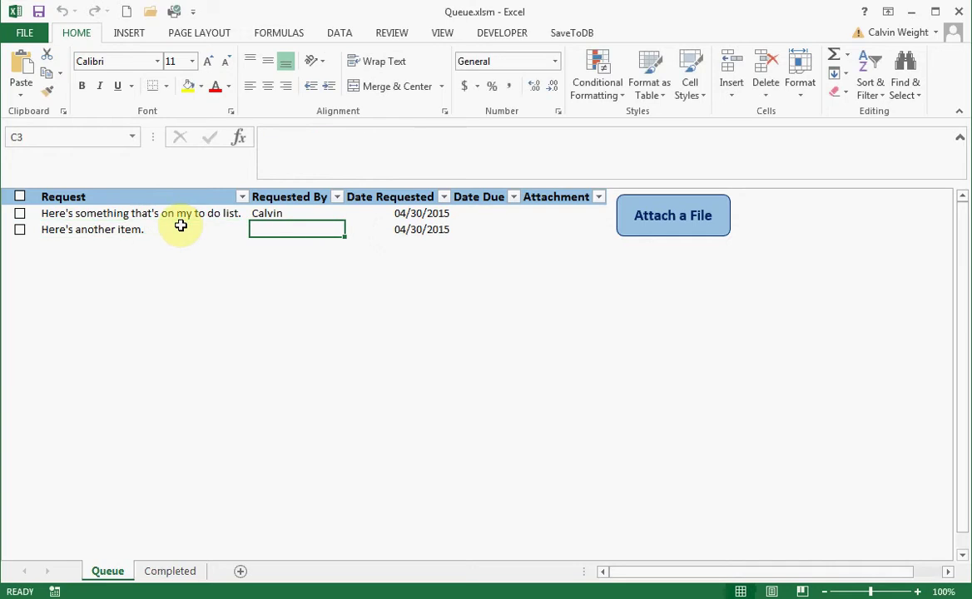
text(Someone else)
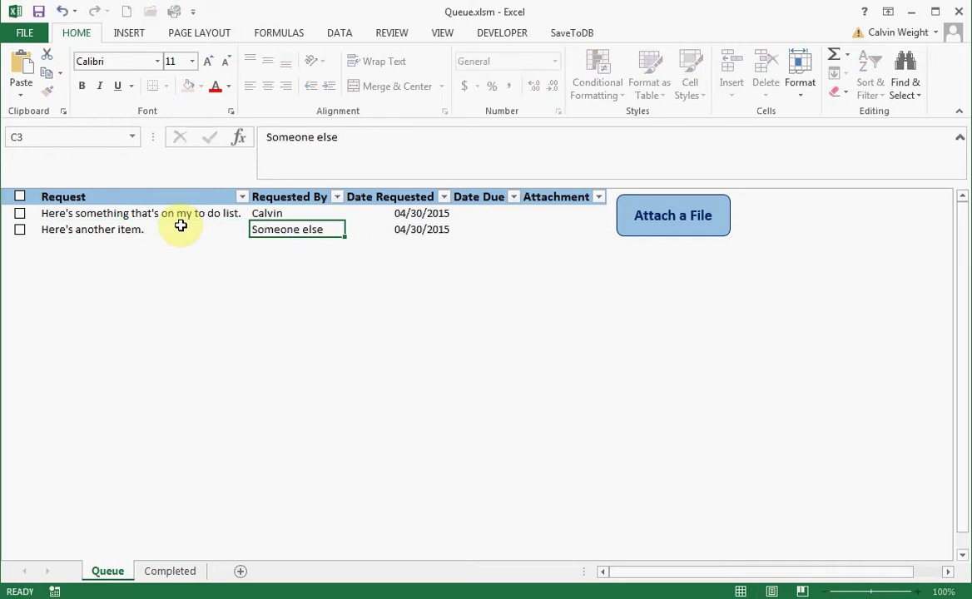
key(Tab)
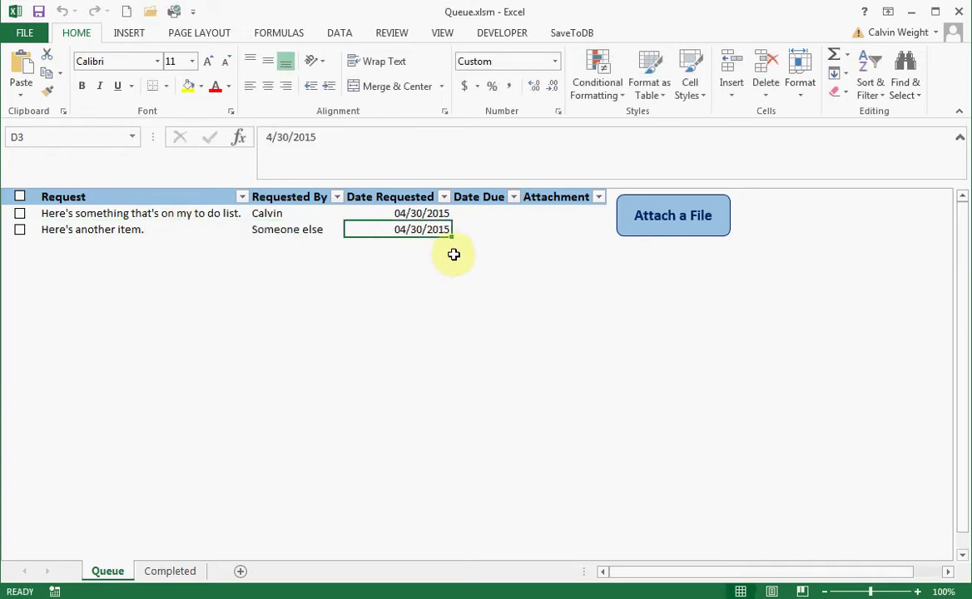
click(482, 215)
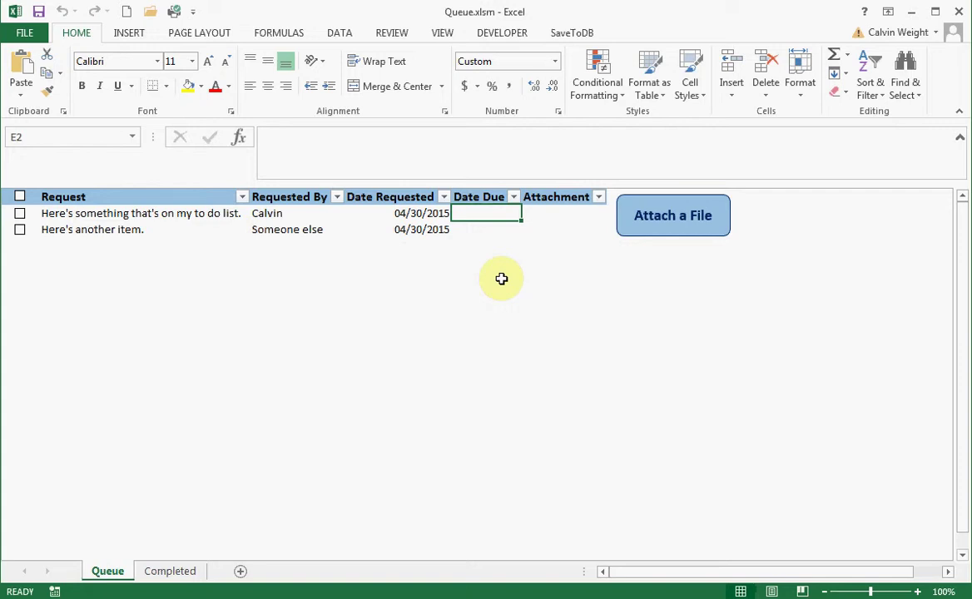
Give the first request due date 05/03/2015 and the second 04/30/2015.
text(5/)
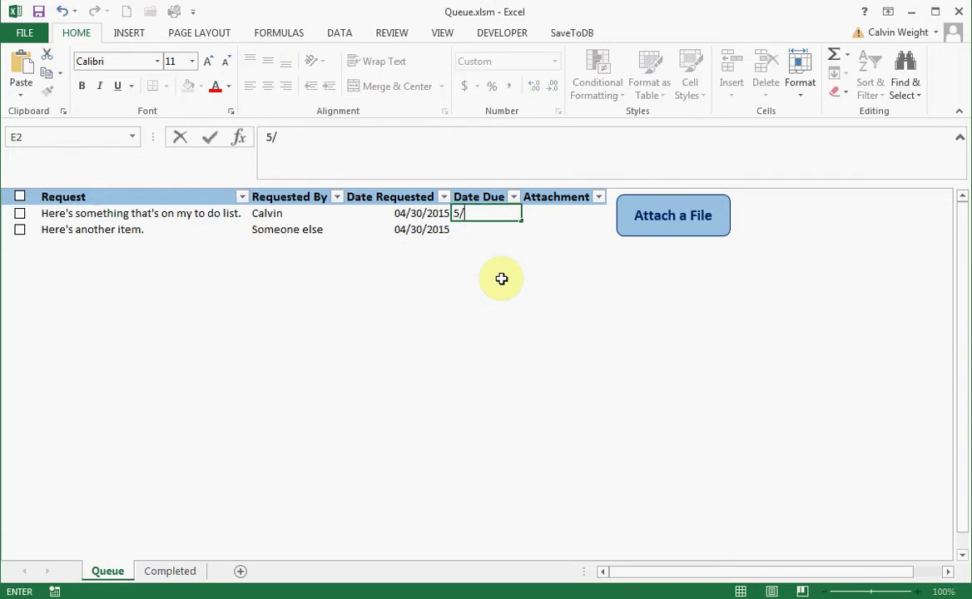
text(03/2015)
key(Return)
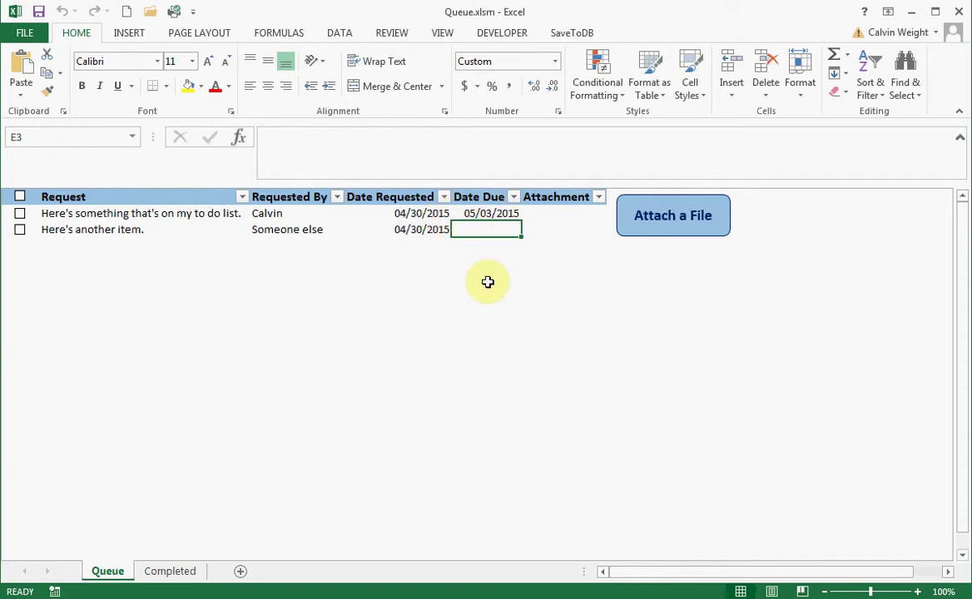
text(4/)
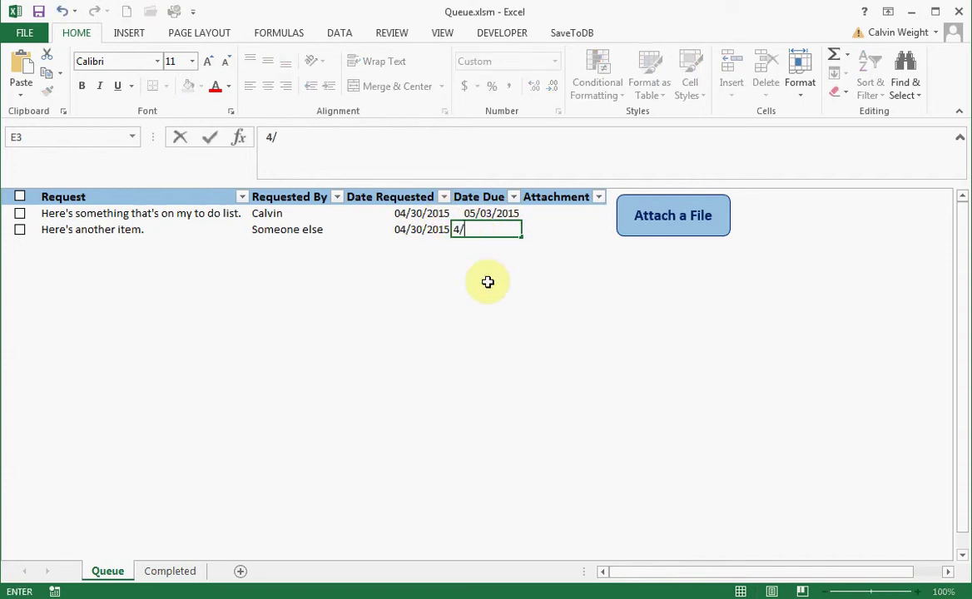
text(5/1/2015)
key(Return)
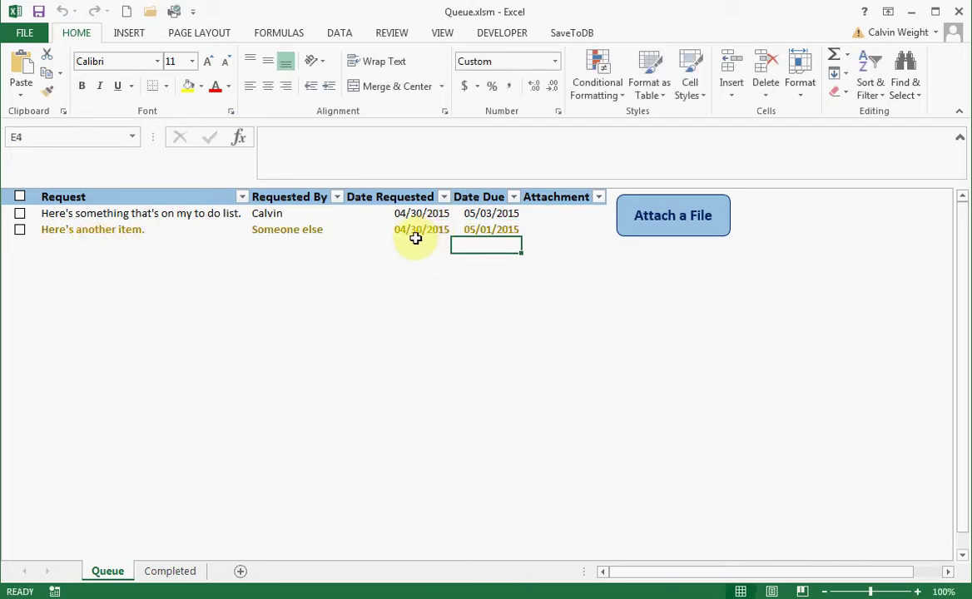
click(483, 230)
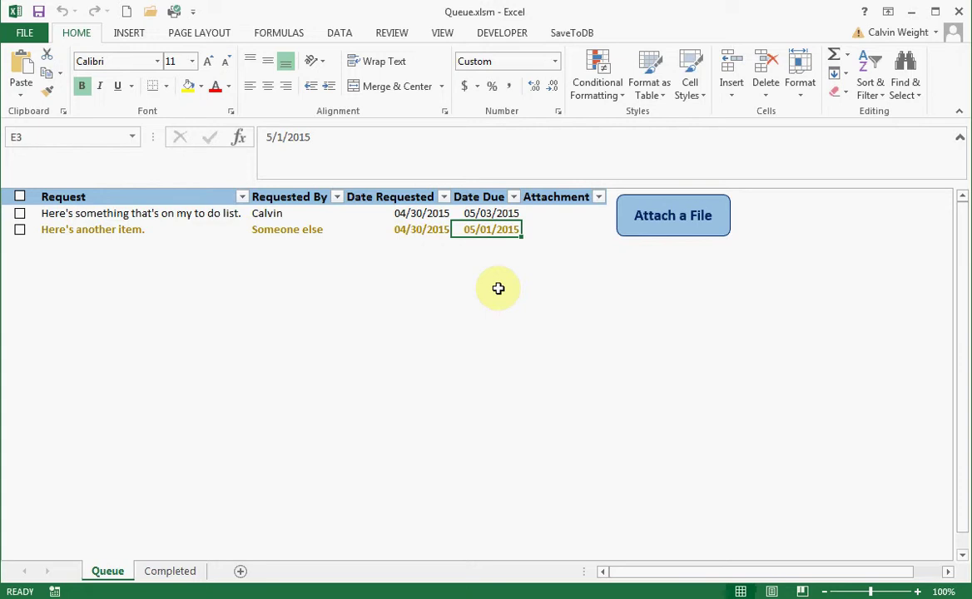
text(4/)
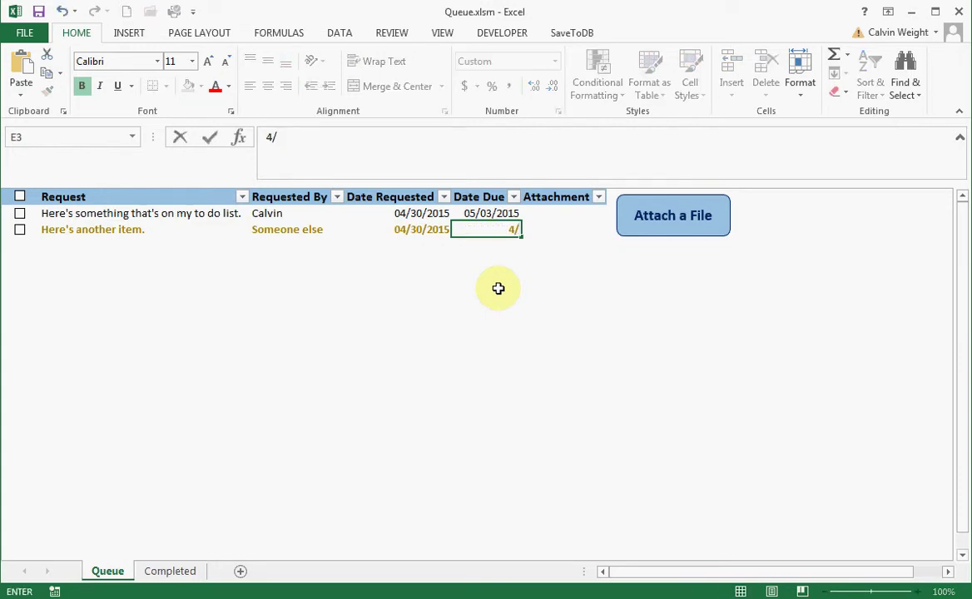
text(30)
key(Return)
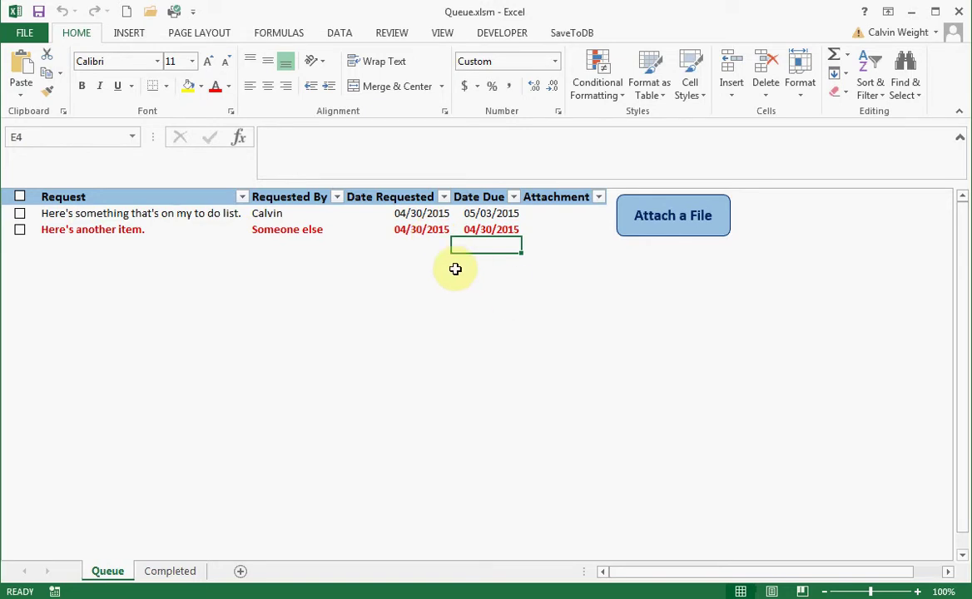
Start attaching a file and choose cell B3, 'Here's another item.', as its request.
click(460, 228)
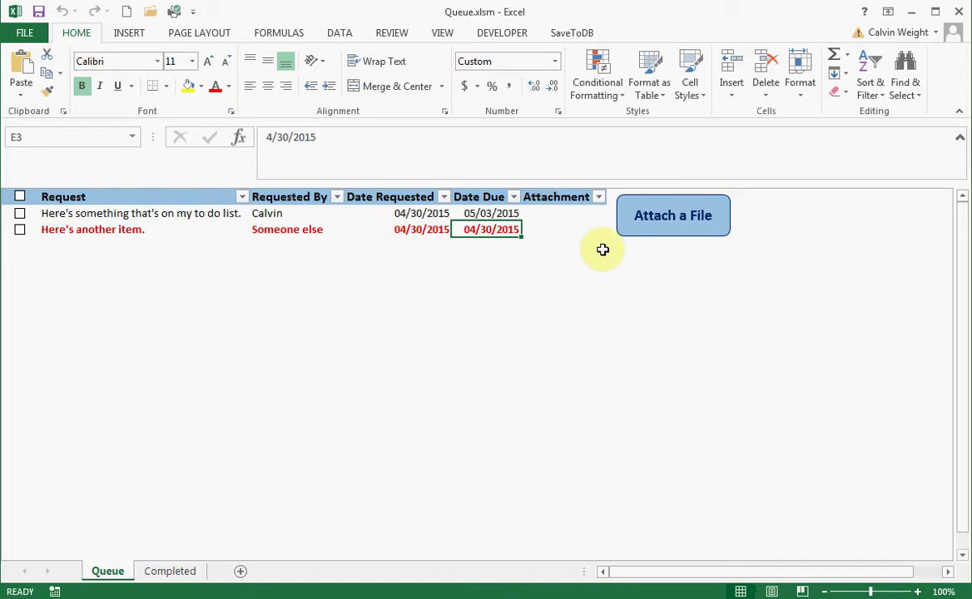
click(654, 215)
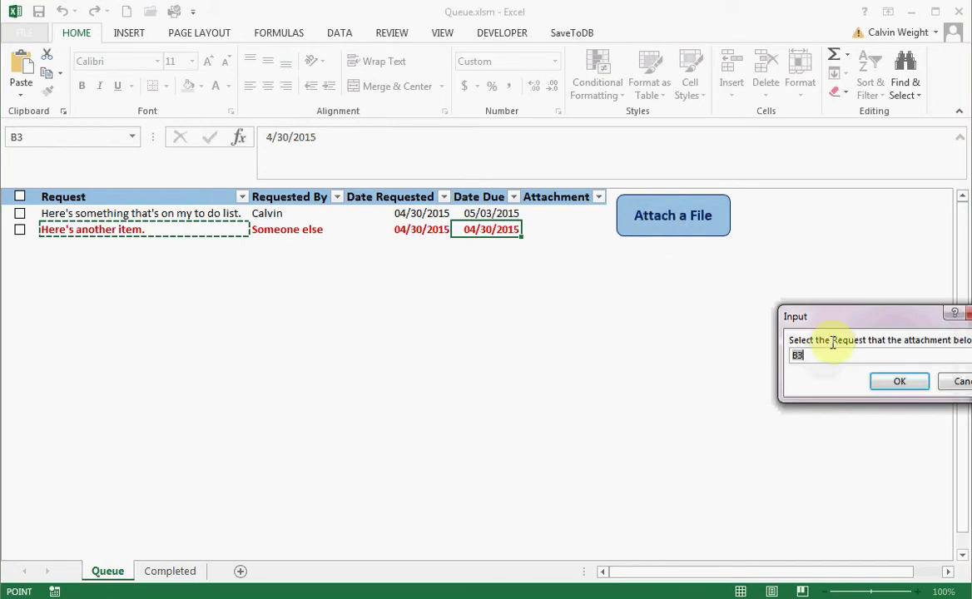
drag(849, 317, 488, 301)
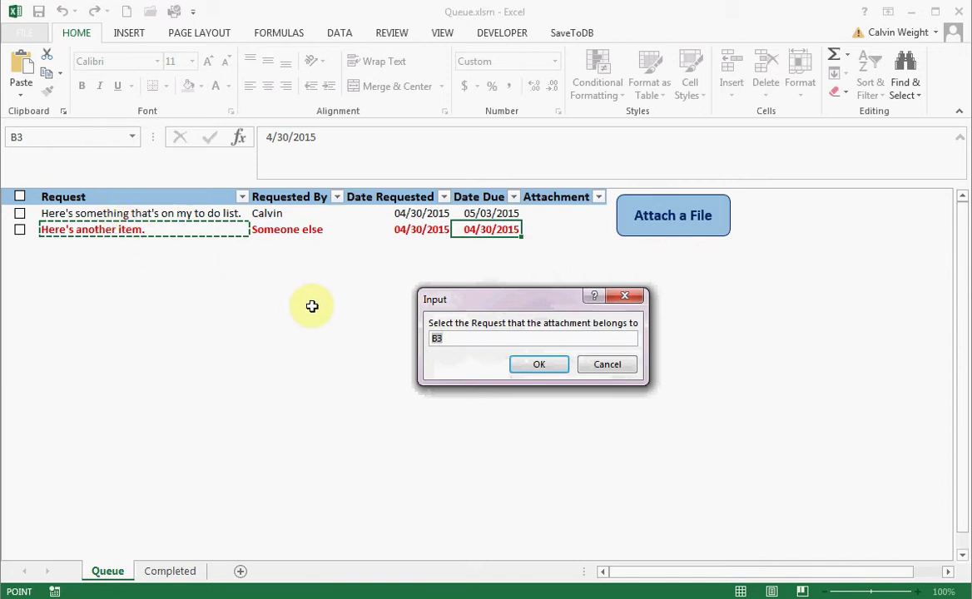
click(536, 366)
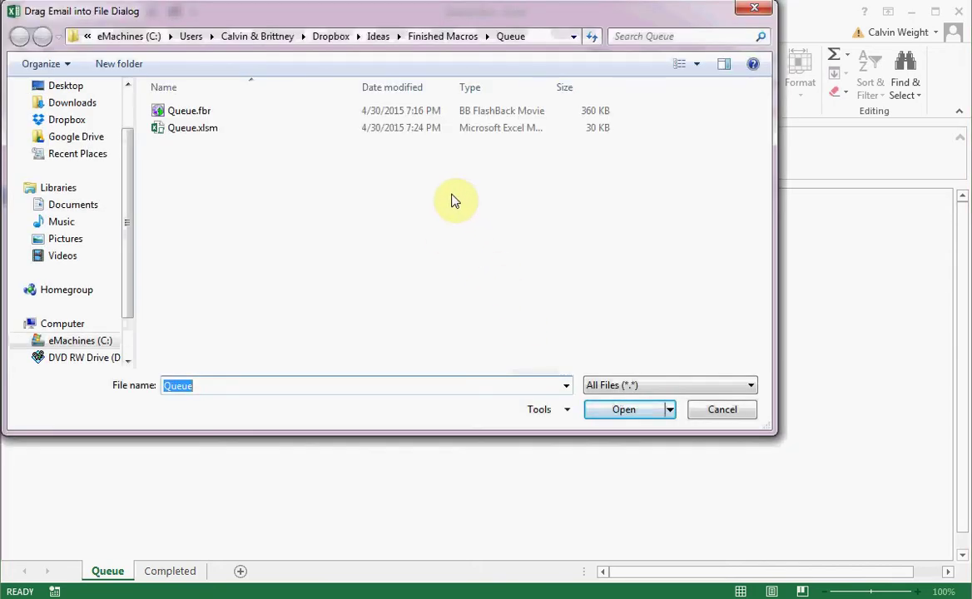
Create a Requests folder on the Desktop in the file dialog and open it.
click(70, 86)
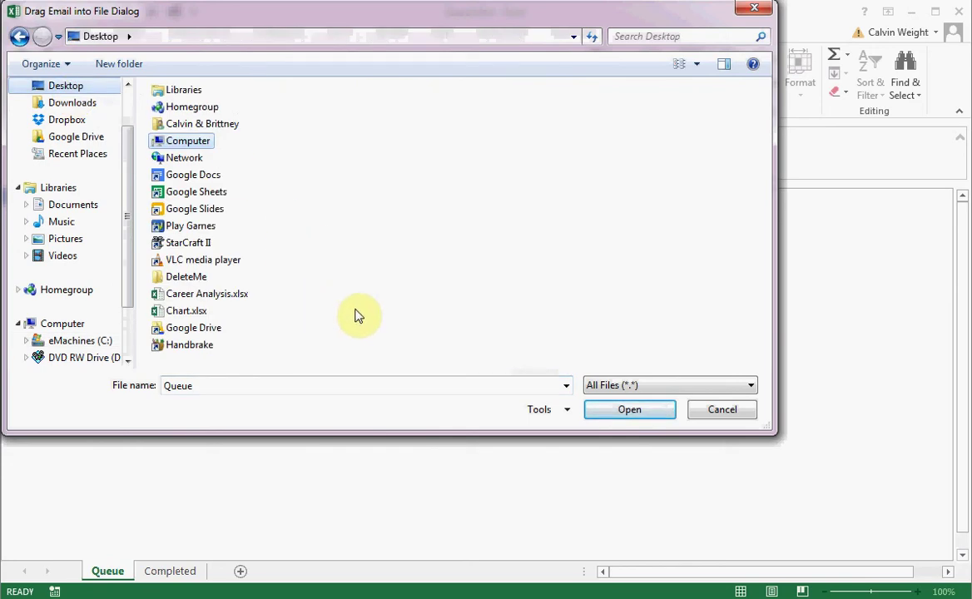
click(374, 269)
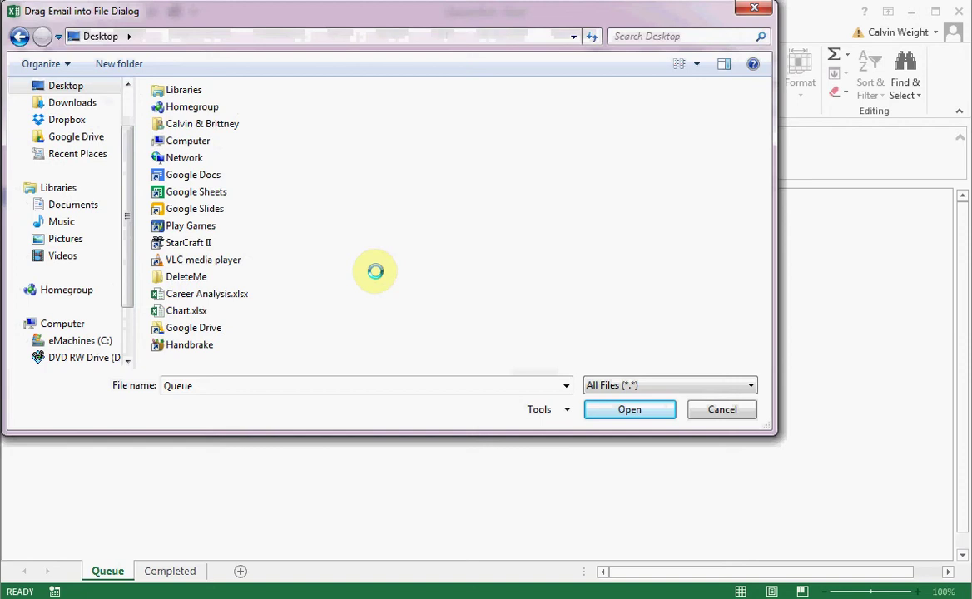
right_click(375, 270)
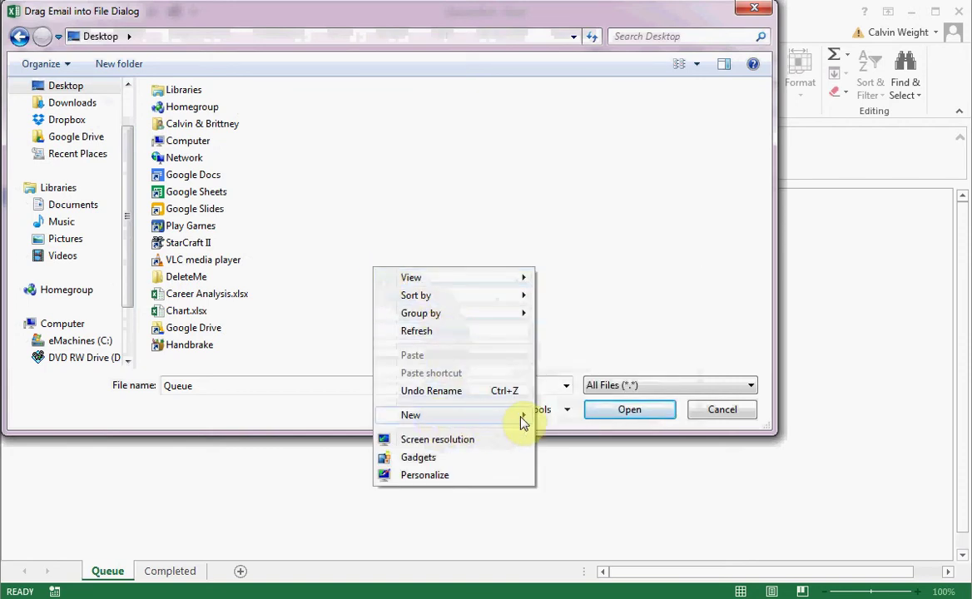
mouse_move(521, 416)
click(551, 414)
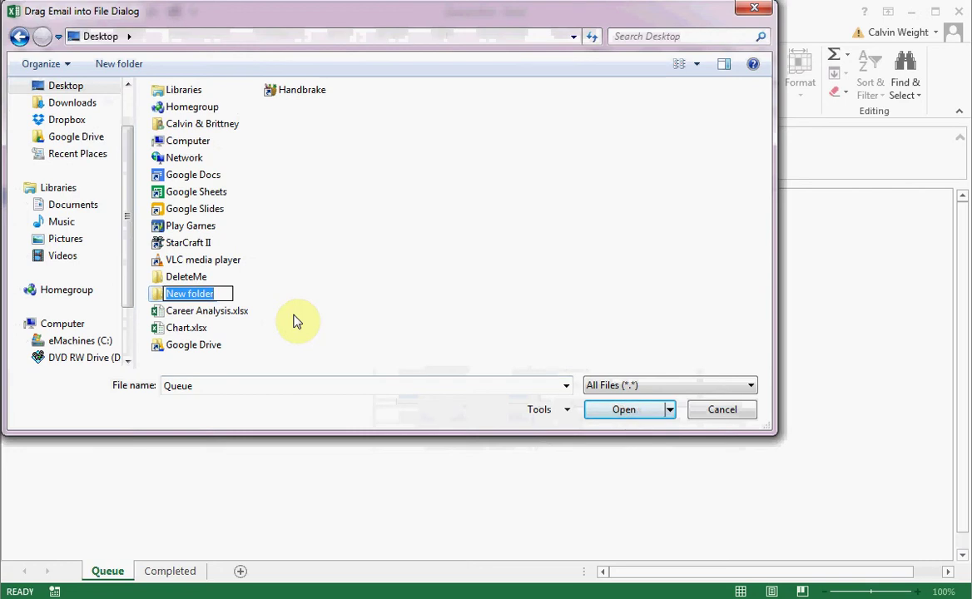
text(Requests)
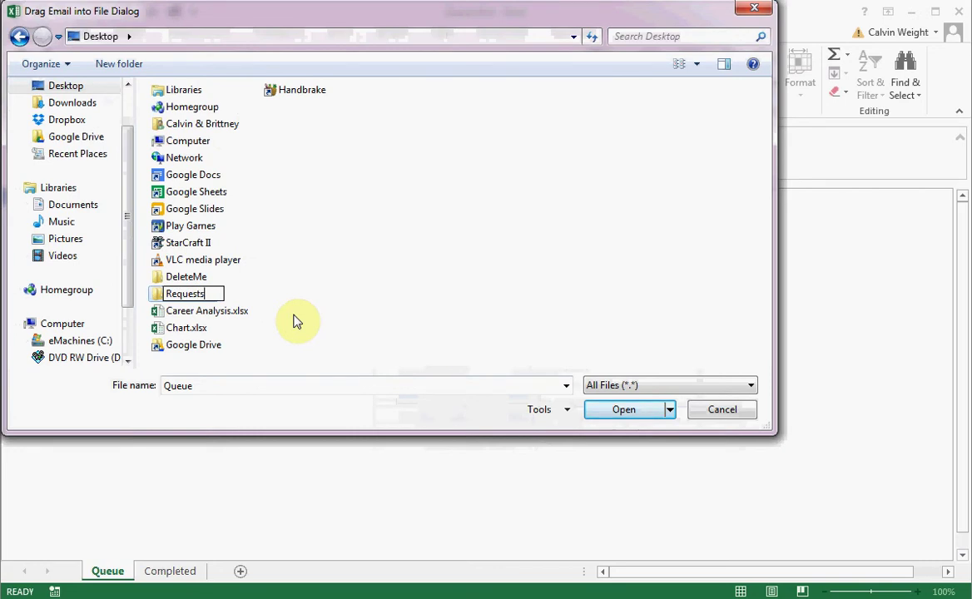
key(Return)
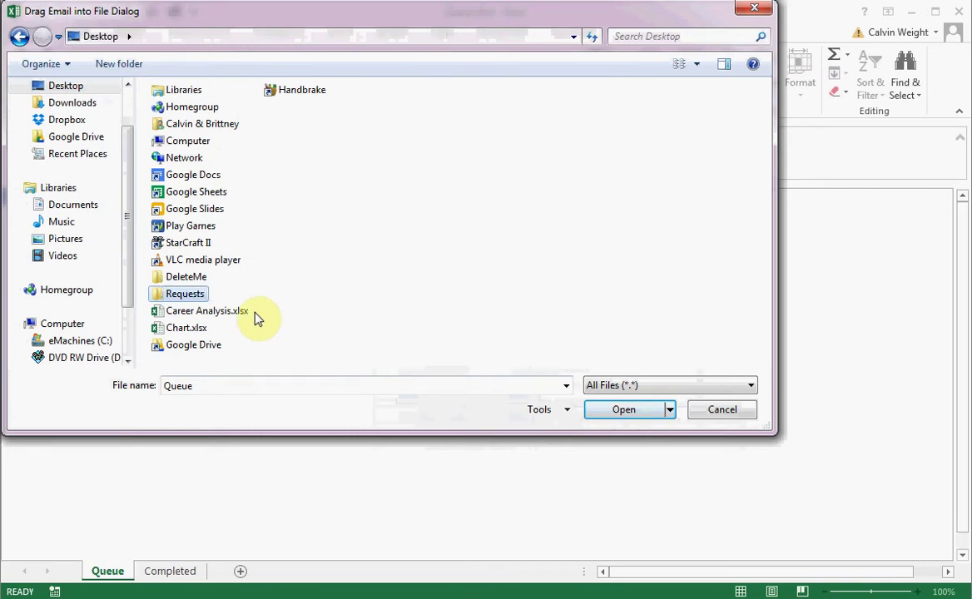
double_click(159, 295)
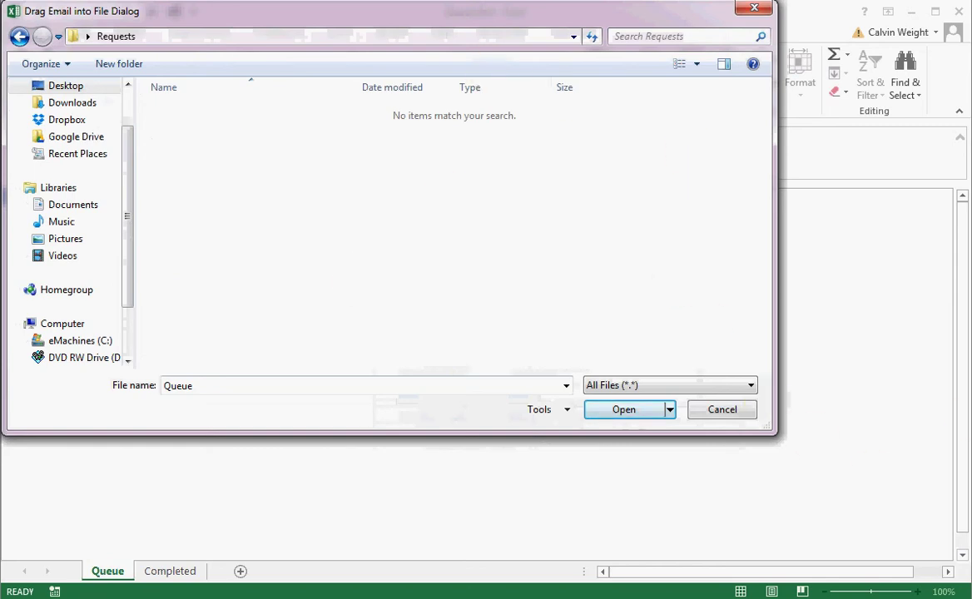
key(alt+Tab)
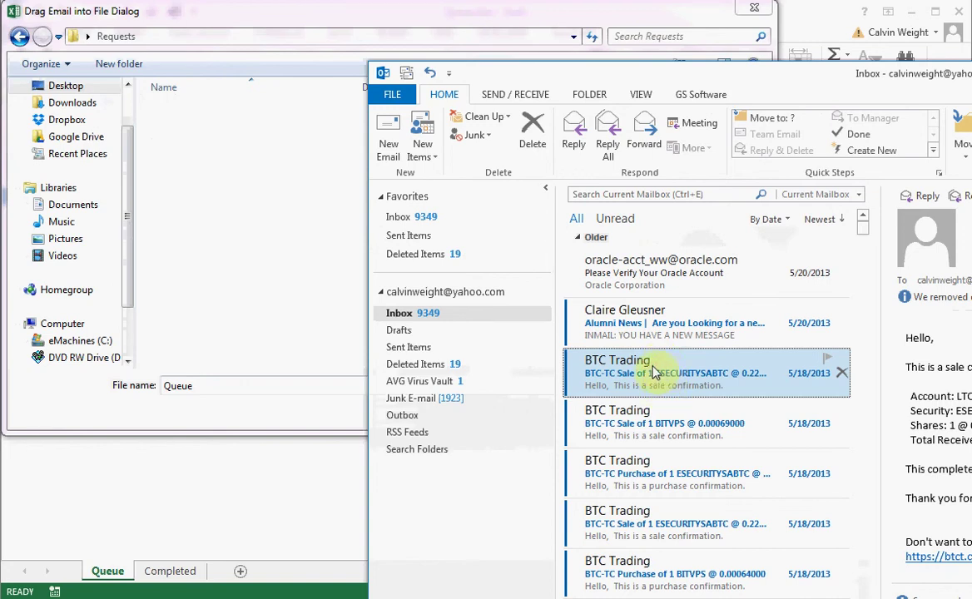
Drag the BTC Trading sale-confirmation email from Outlook into the Requests folder.
drag(653, 372, 235, 200)
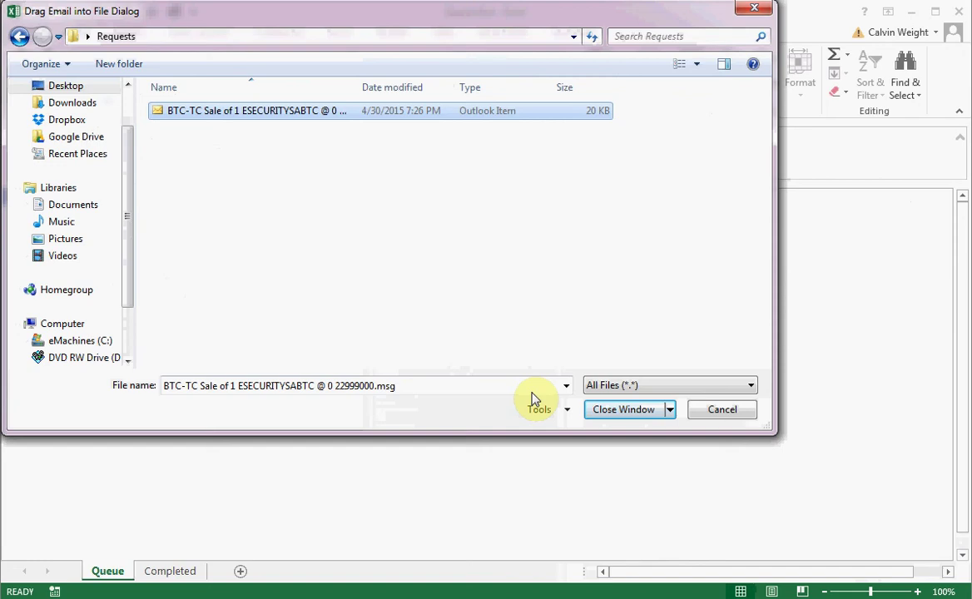
click(620, 409)
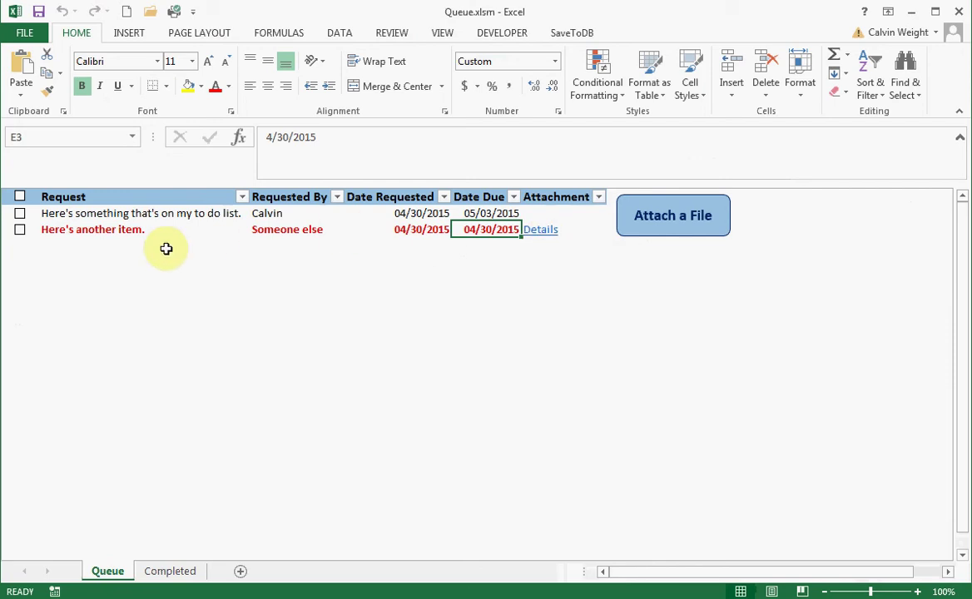
Open the second request's Details link and allow the BTC-TC email to open.
click(541, 230)
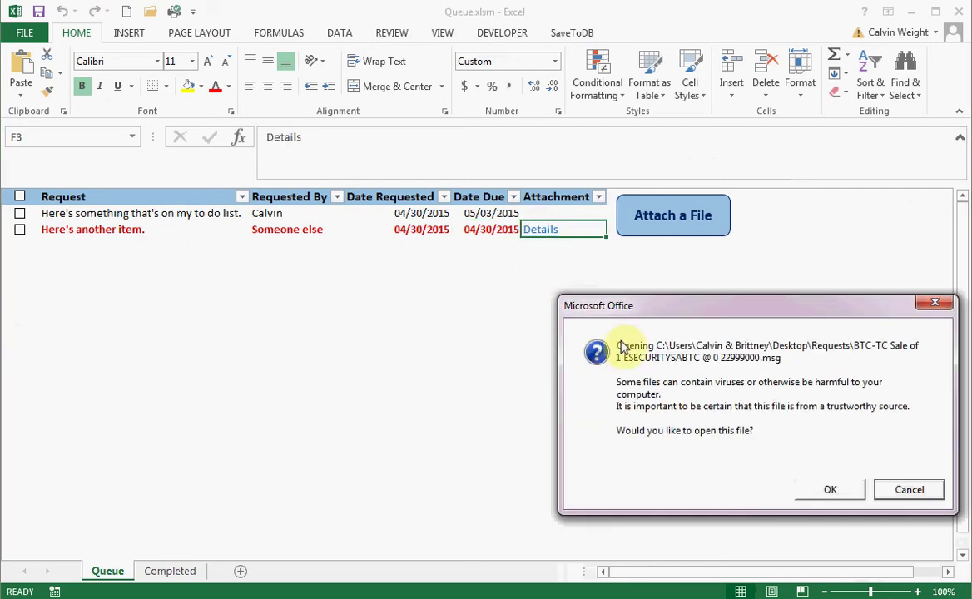
click(830, 489)
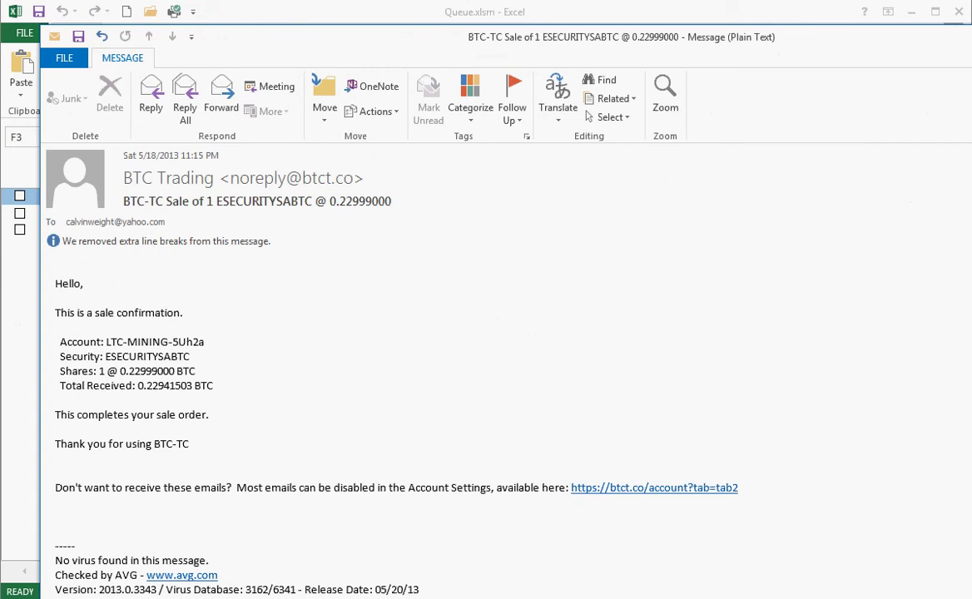
Shrink and minimize the Outlook message window to reveal the Queue sheet.
drag(965, 595, 787, 466)
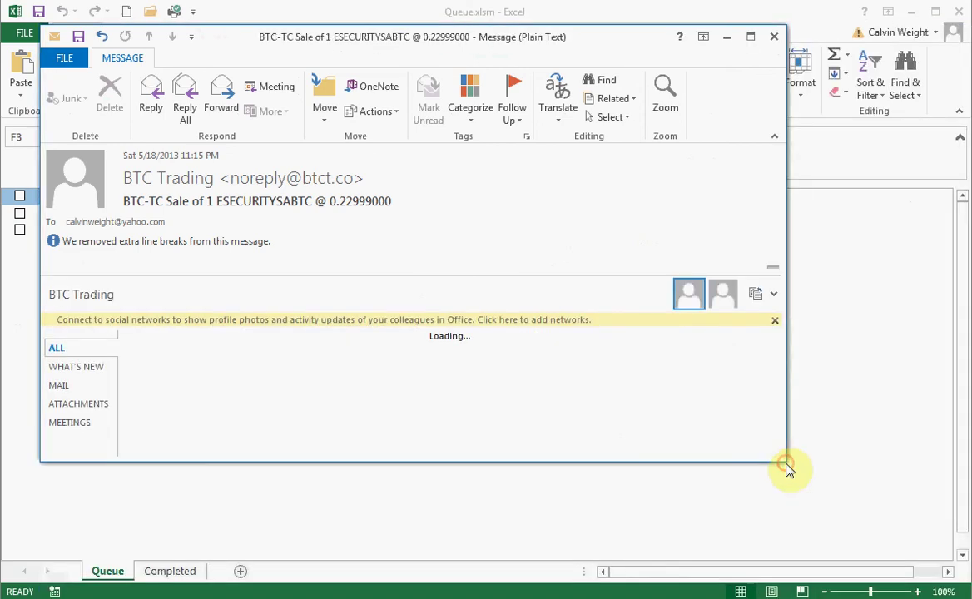
click(772, 37)
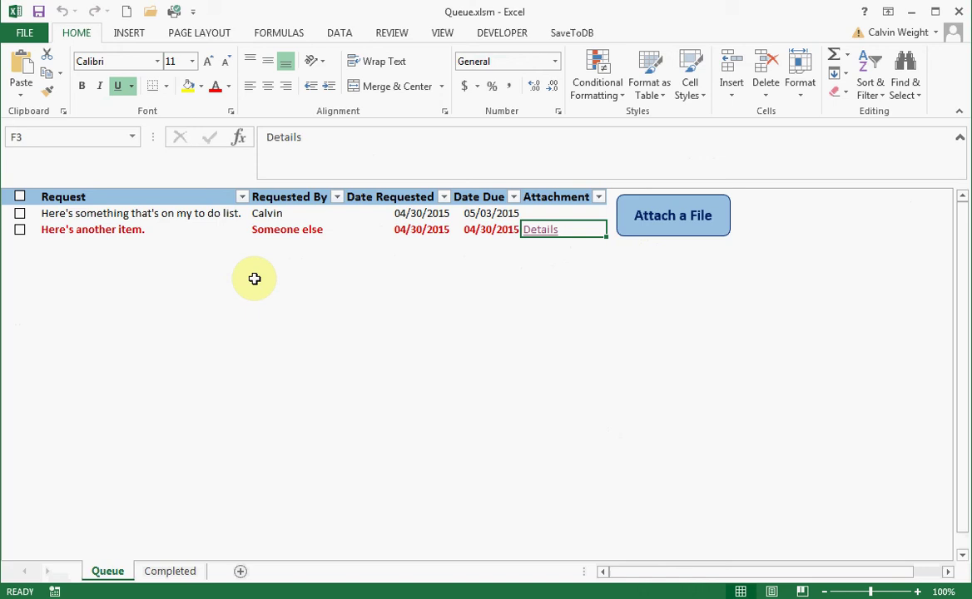
Tick off the first request and verify it appears on the Completed sheet.
click(20, 216)
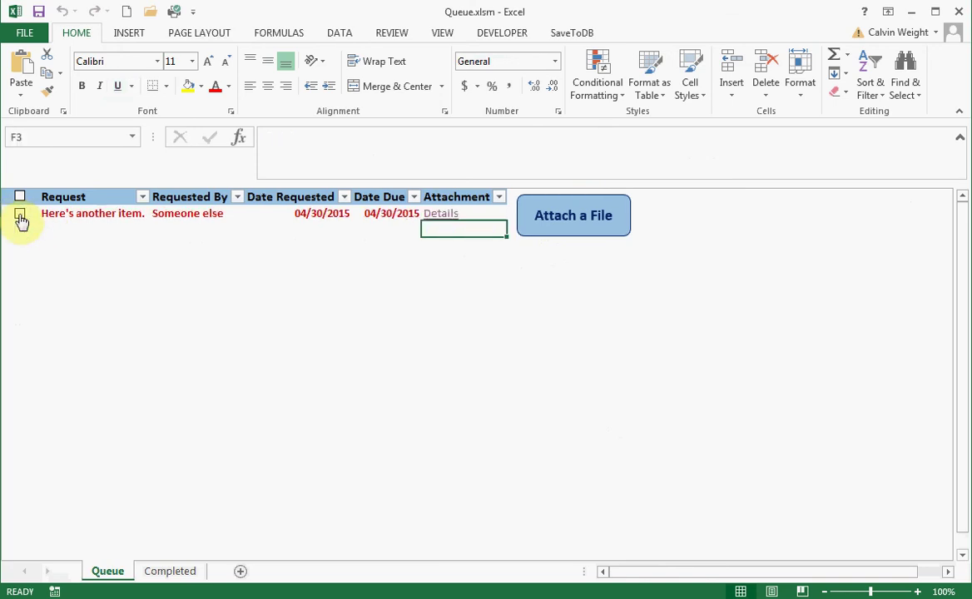
click(175, 570)
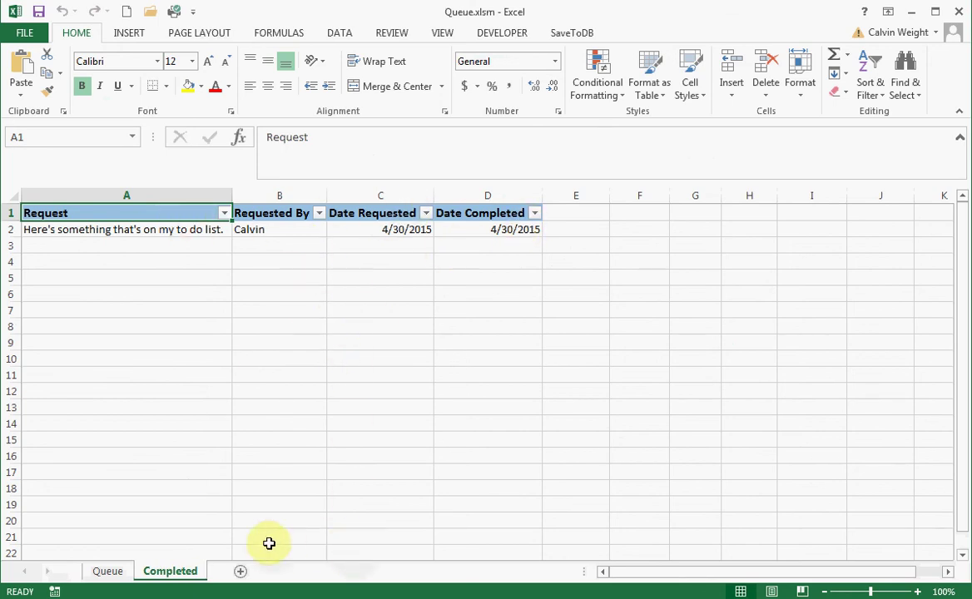
click(115, 574)
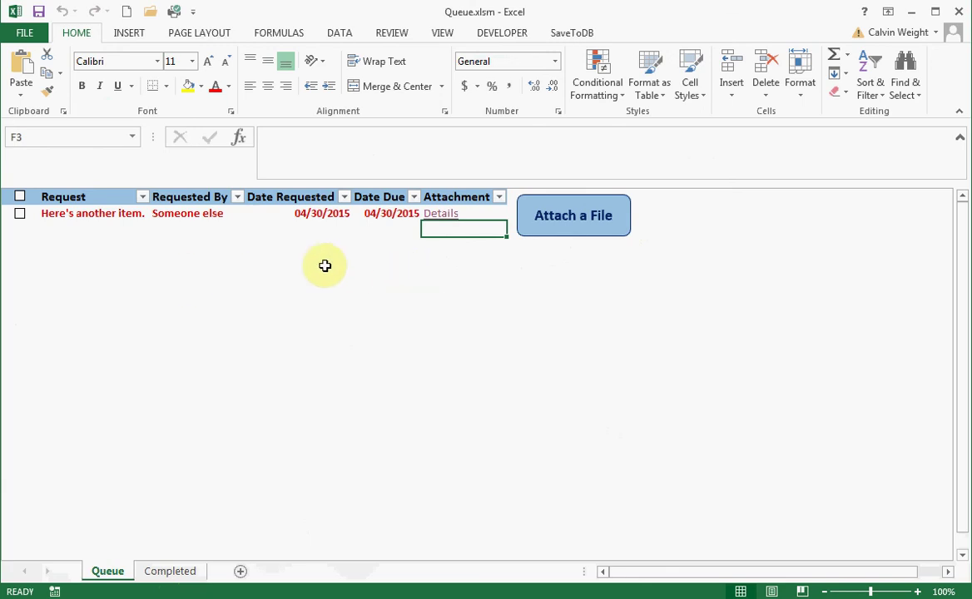
Delete the 'Here's another item.' row and confirm Completed holds only the first request.
click(89, 213)
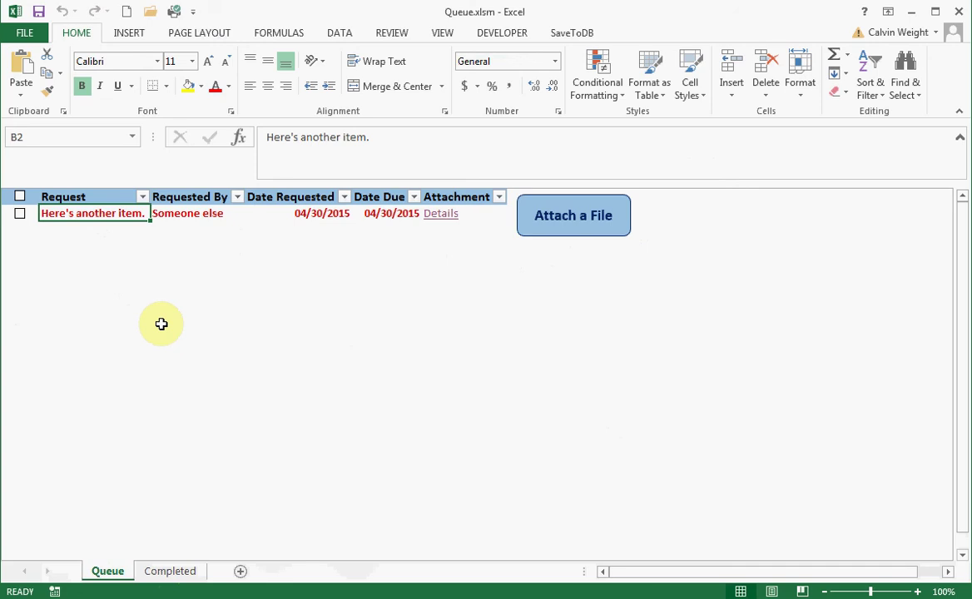
key(Delete)
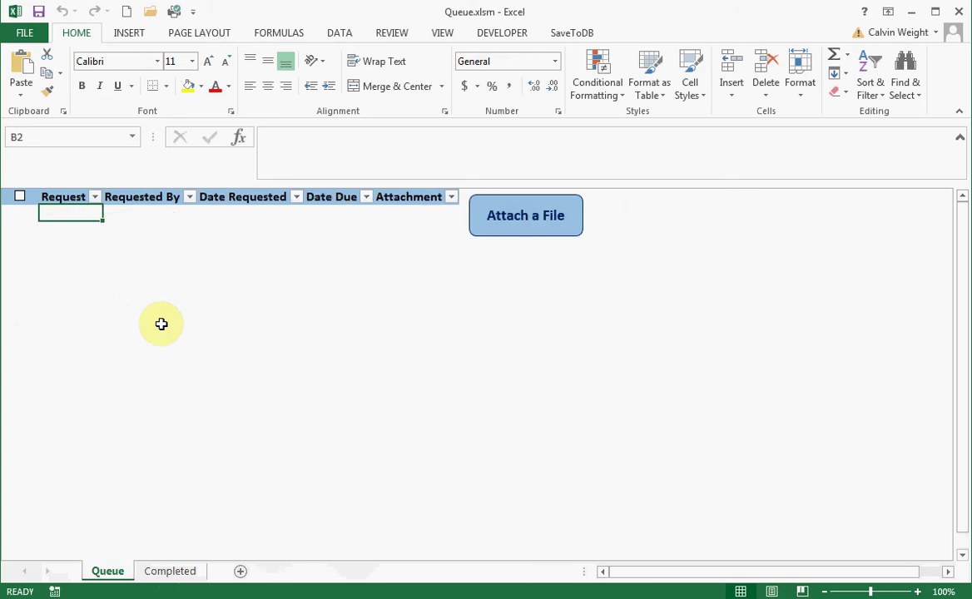
click(169, 570)
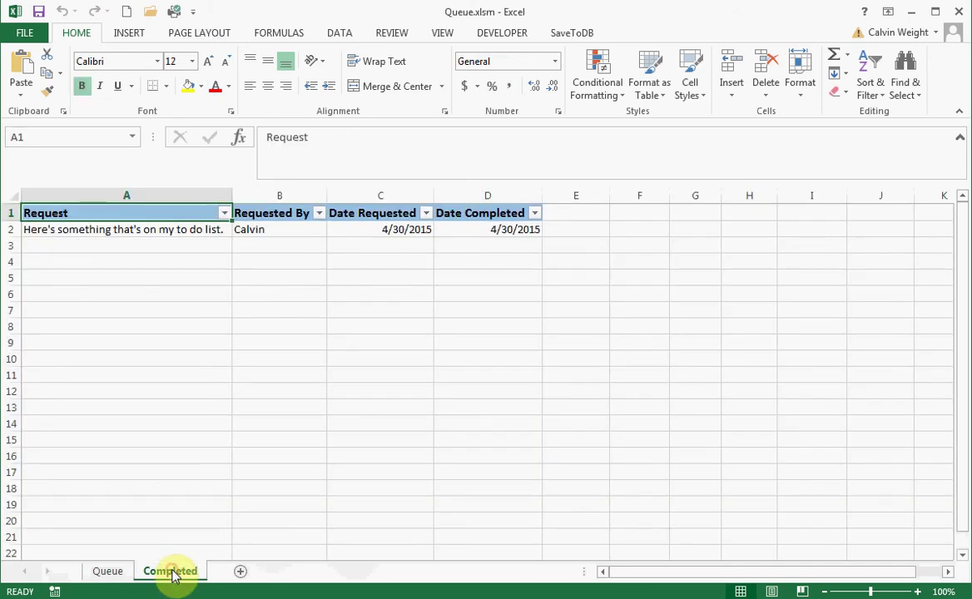
click(108, 571)
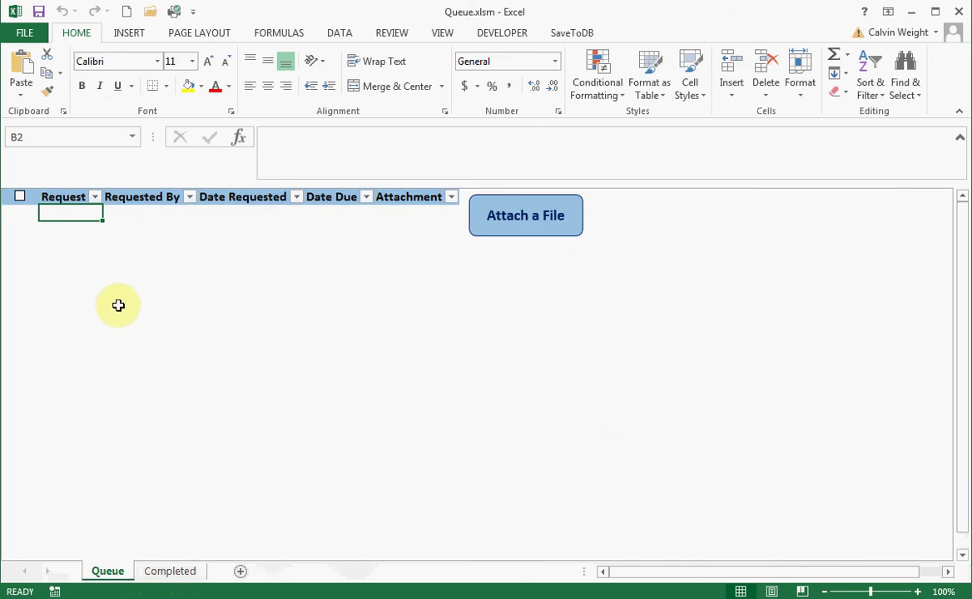